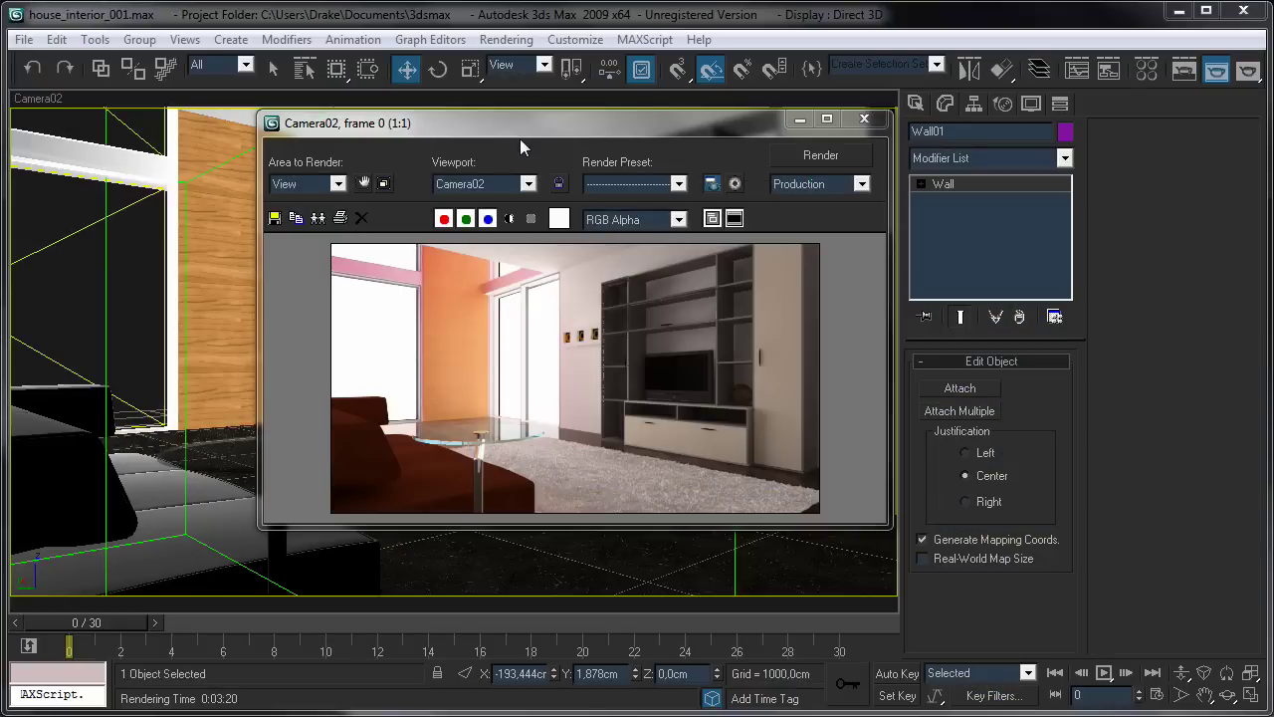
Nudge the earlier render window aside, then close it to reveal the camera view.
drag(524, 136, 533, 131)
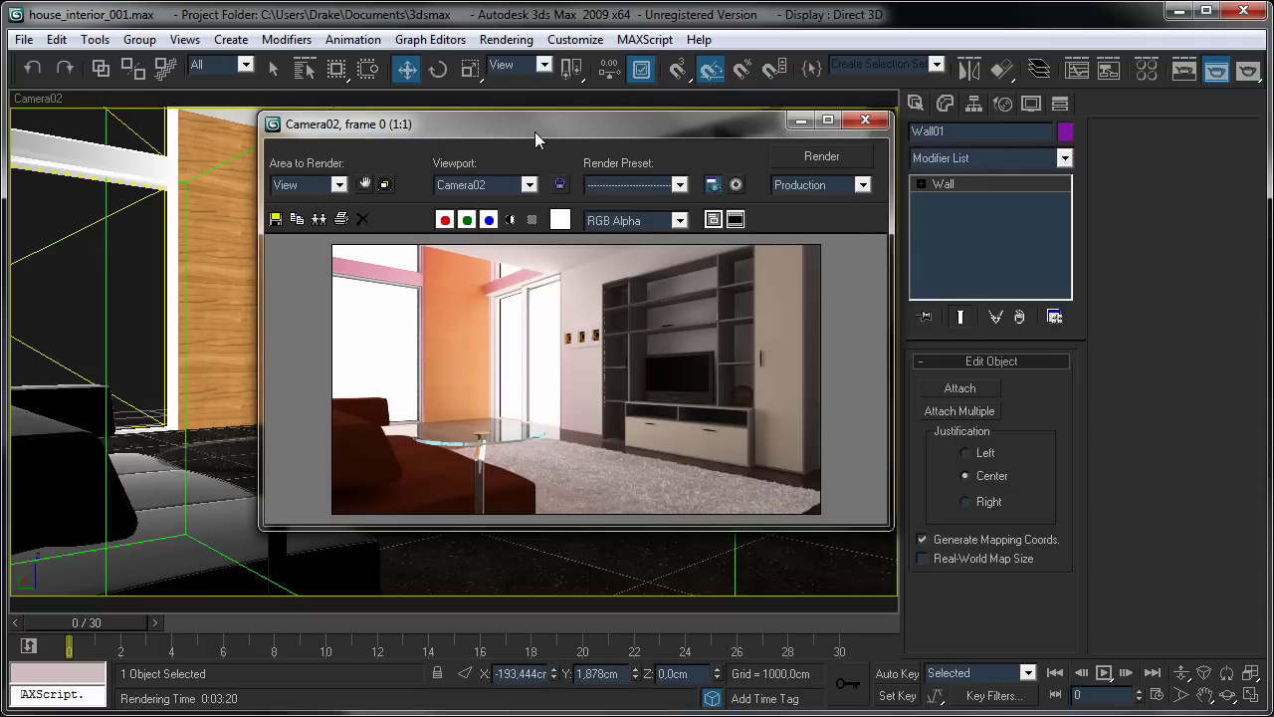
drag(533, 131, 523, 155)
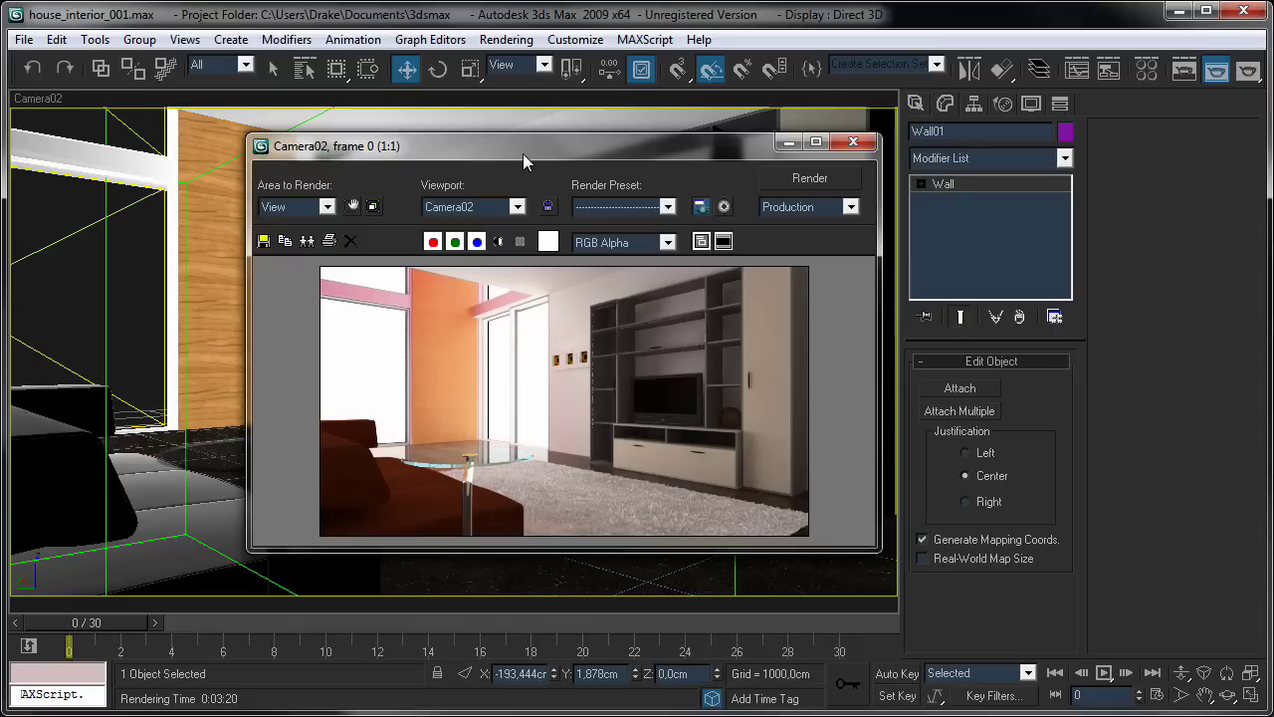
click(852, 142)
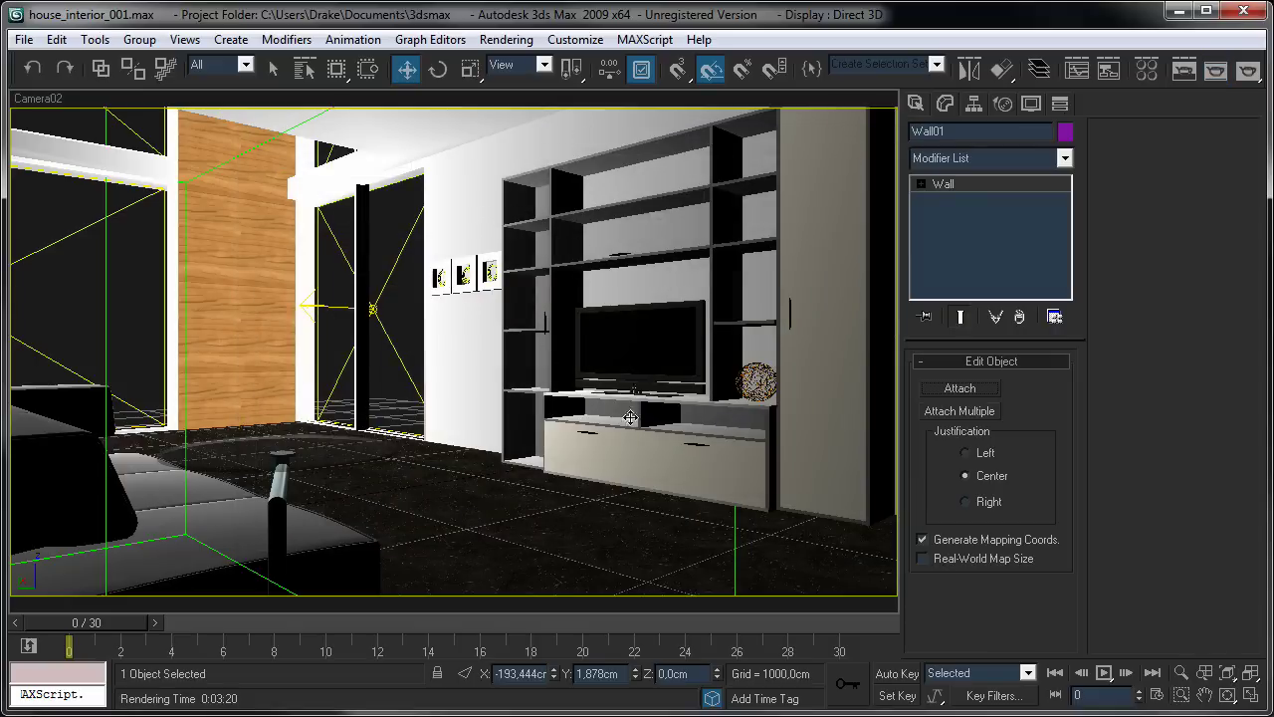
In Render Setup, review the V-Ray sampler, environment and color-mapping rollouts, then view Indirect illumination settings.
click(1183, 72)
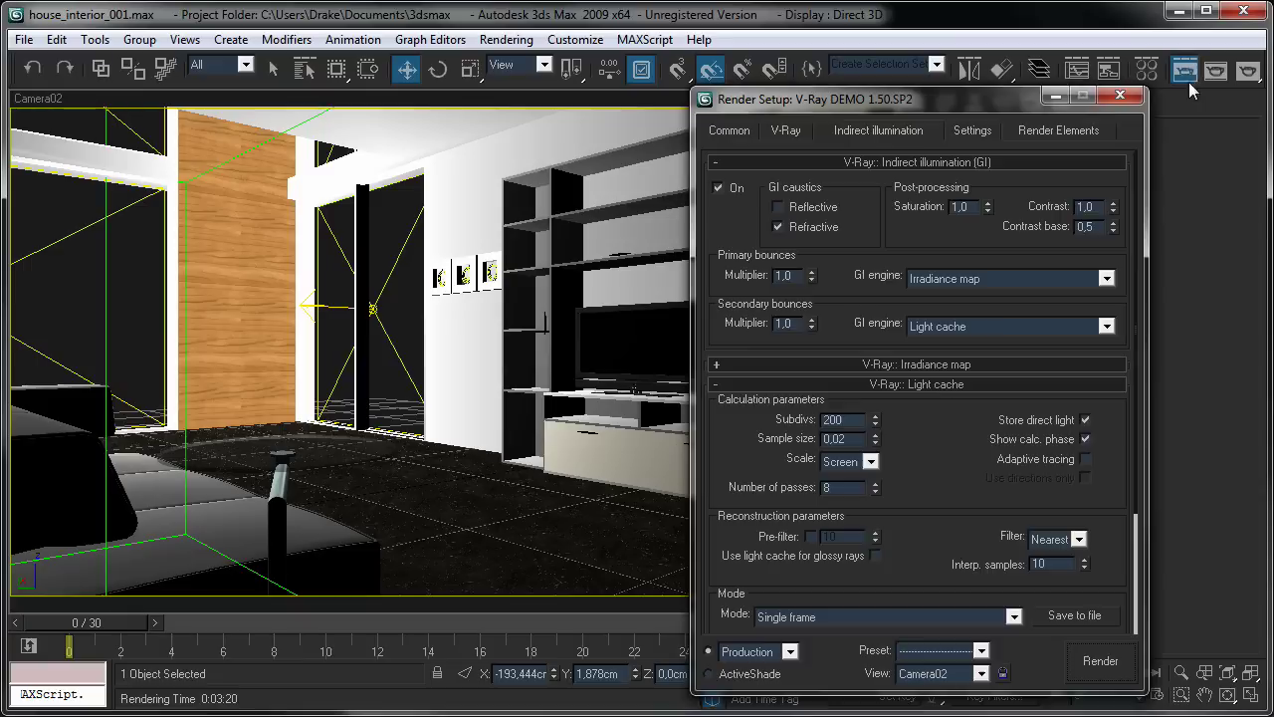
click(784, 132)
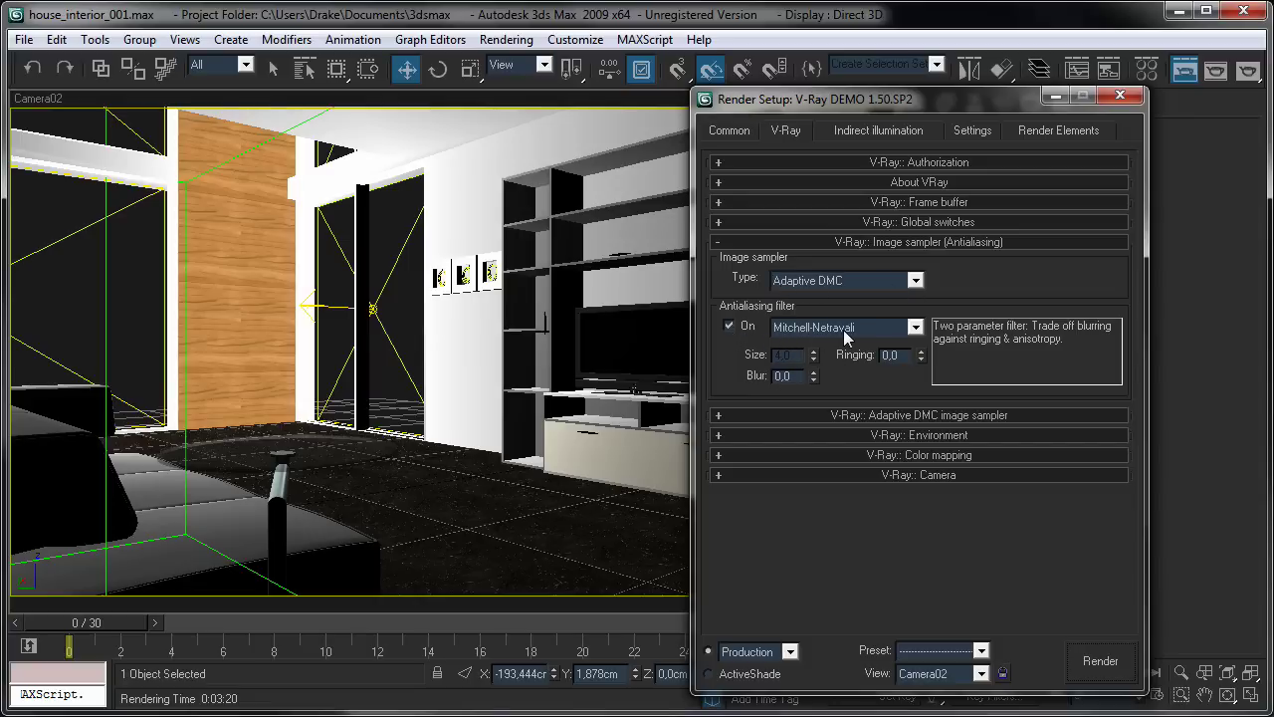
click(865, 416)
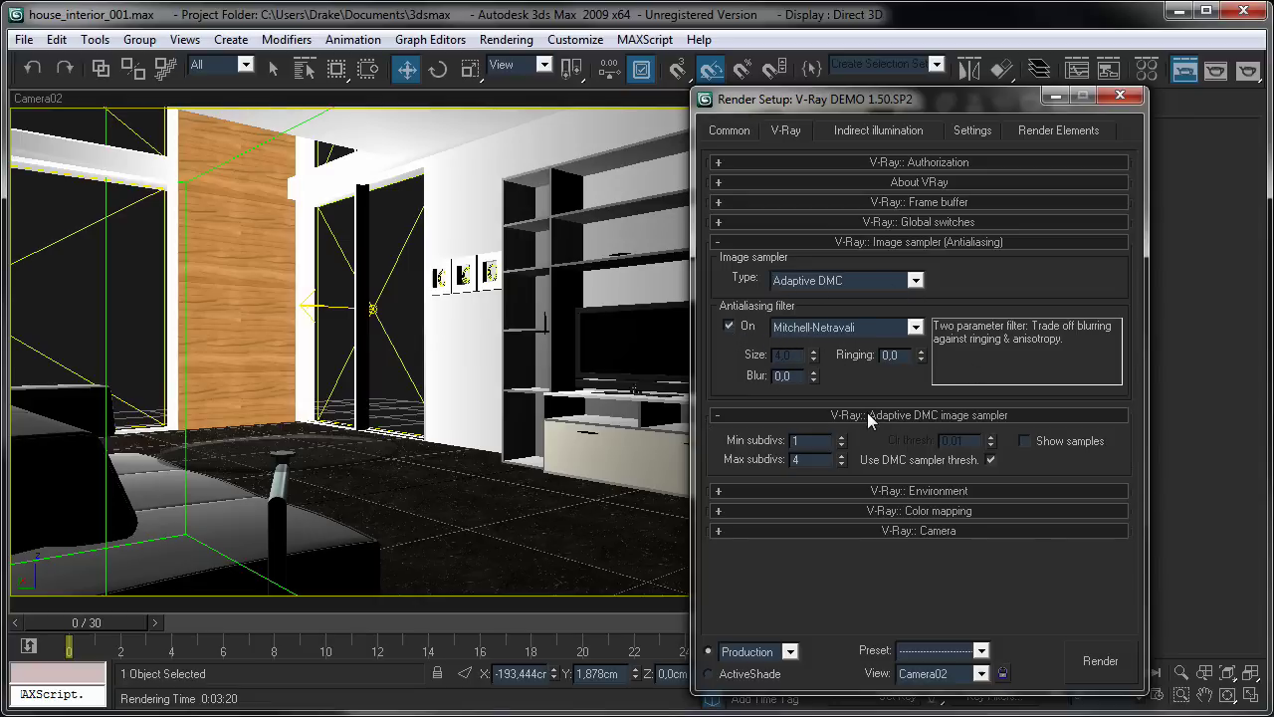
click(867, 414)
click(867, 435)
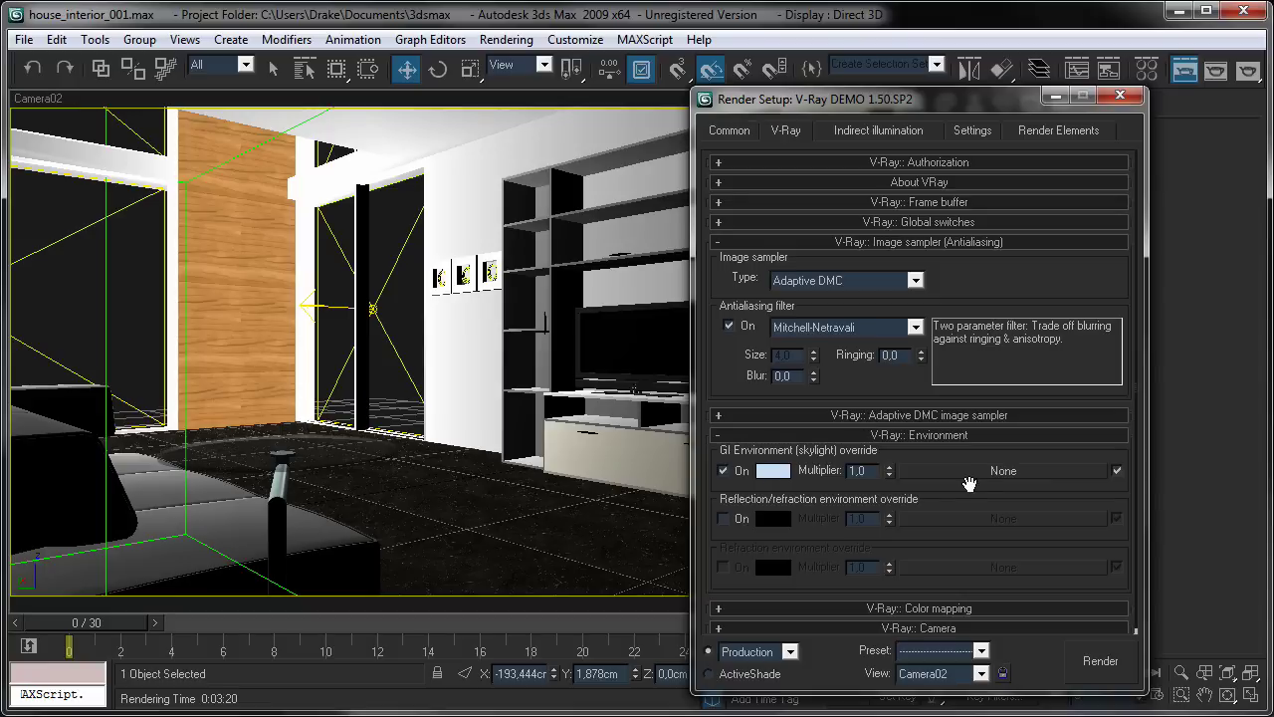
click(931, 435)
click(905, 454)
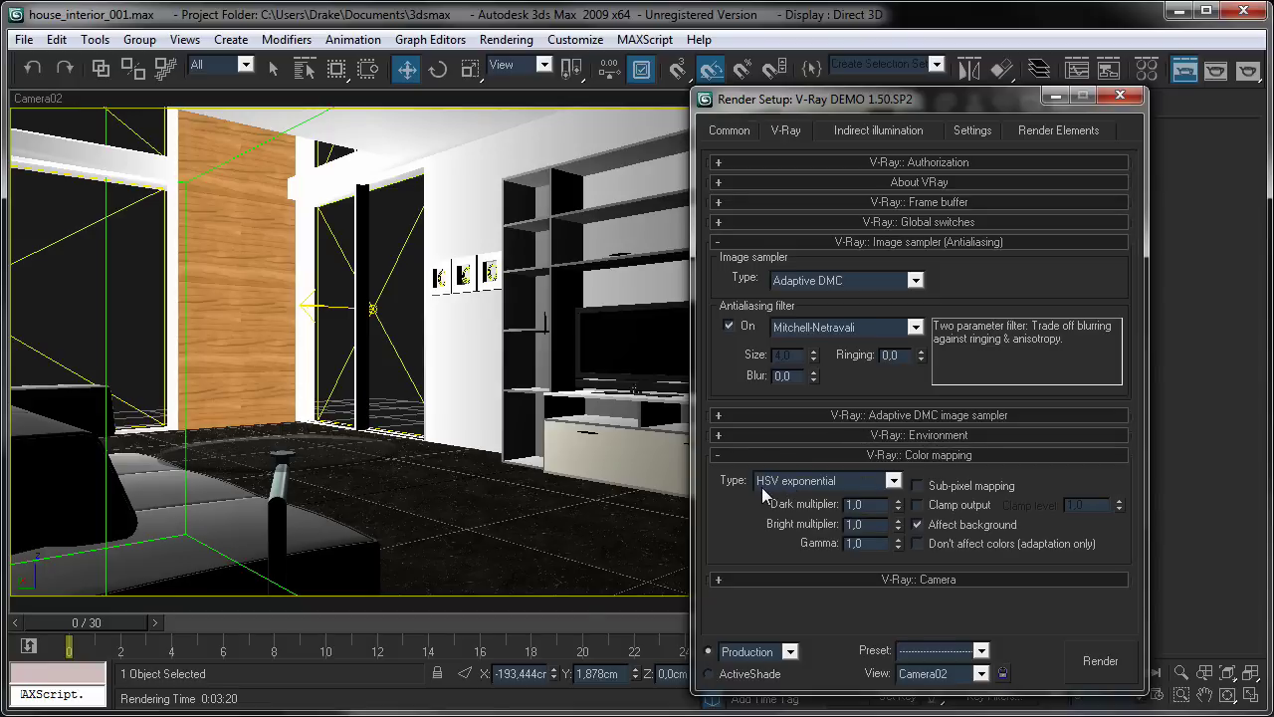
click(942, 453)
click(860, 136)
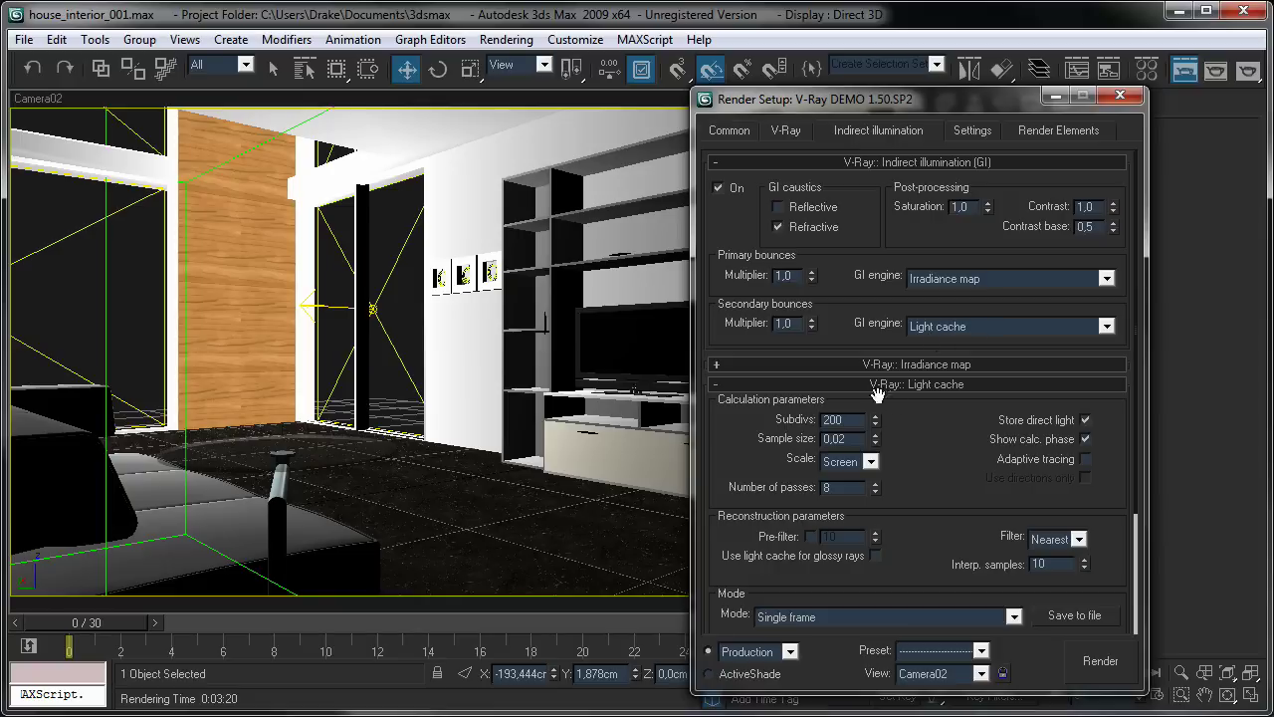
double_click(842, 420)
Switch Render Setup to the V-Ray Settings tab with DMC Sampler and System options.
drag(936, 472, 942, 304)
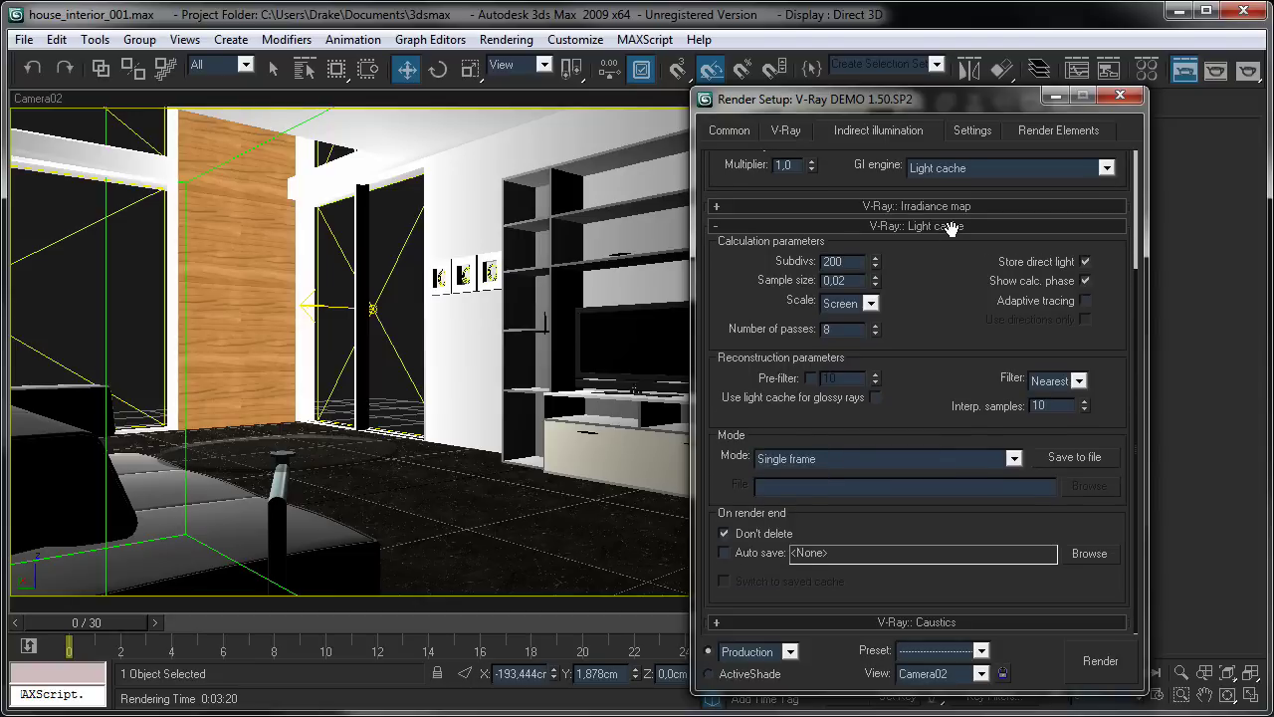
drag(951, 231, 925, 394)
click(972, 123)
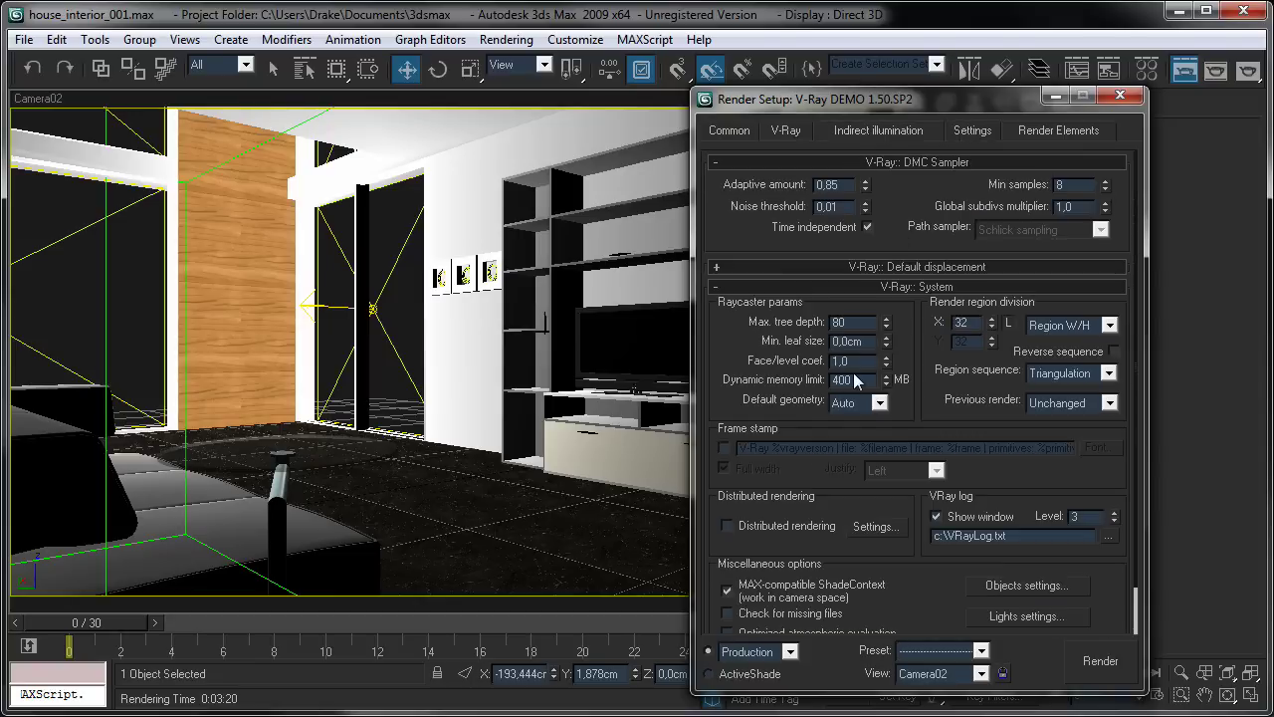
drag(971, 325, 926, 326)
Enable the frame stamp and trim its text to 'Render time: %rendertime'.
click(724, 447)
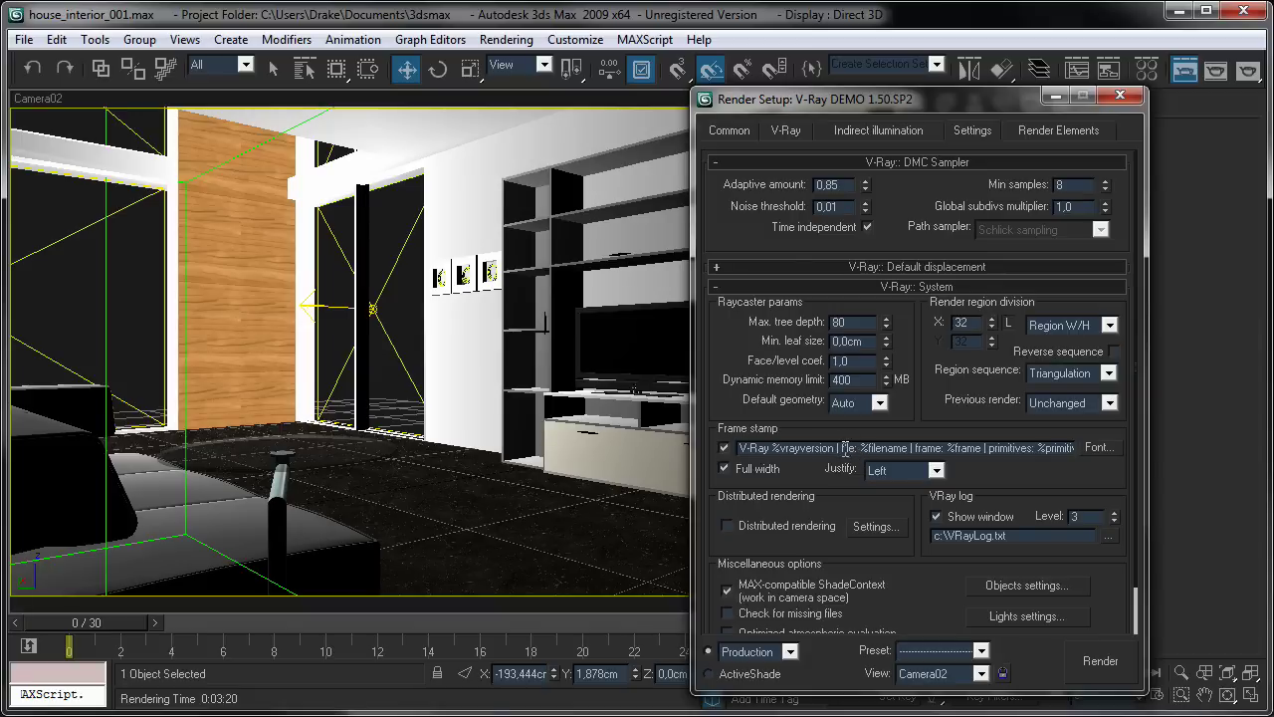
drag(843, 452, 966, 455)
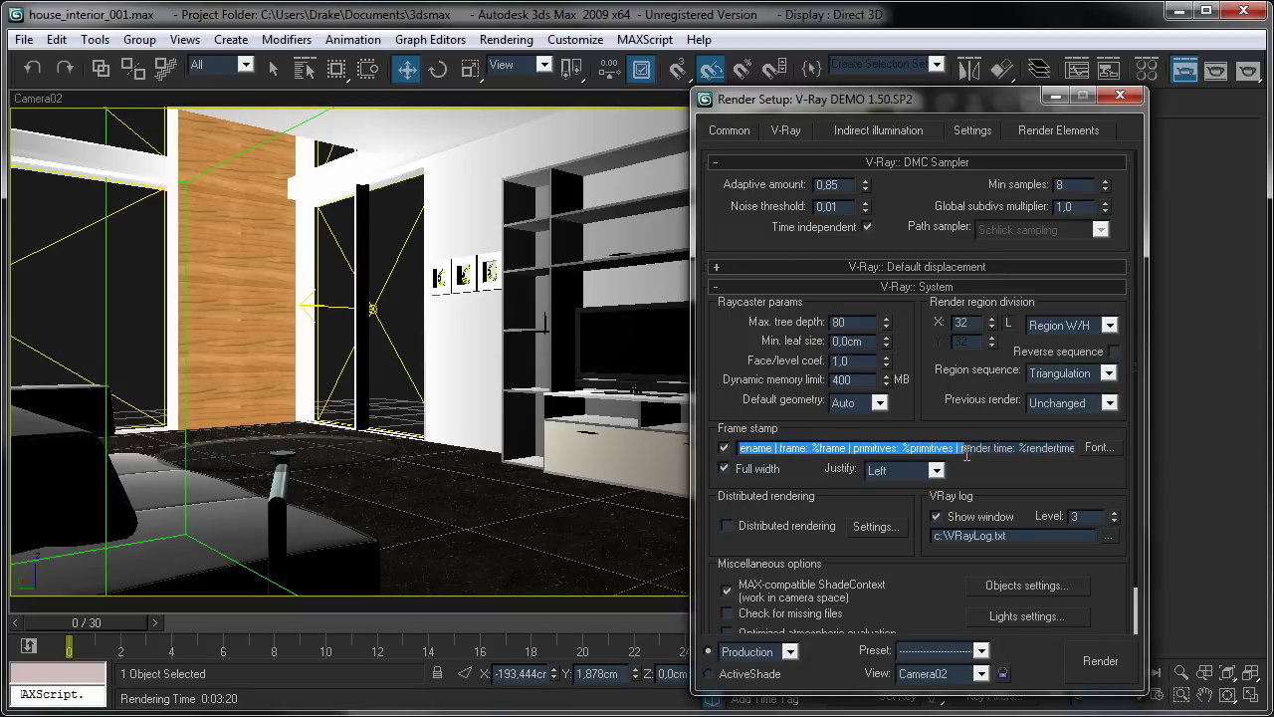
key(Delete)
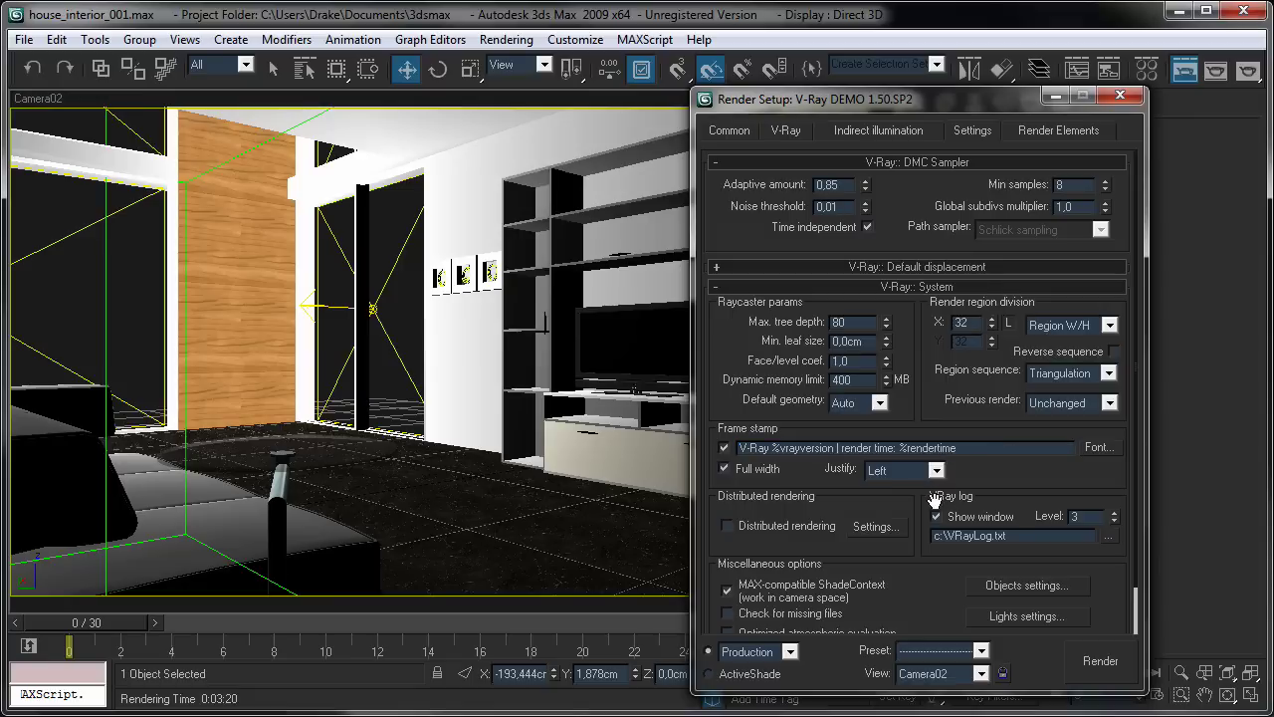
drag(840, 448, 737, 450)
key(Delete)
text(R)
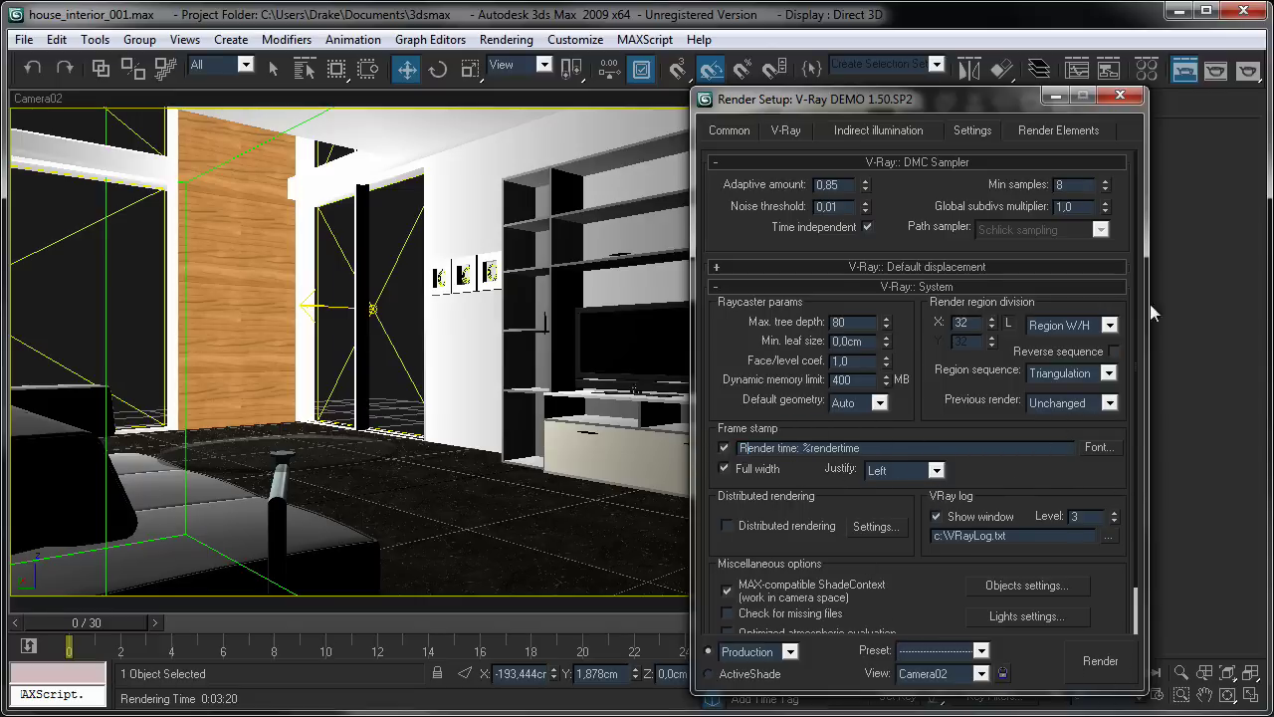
Render the Camera02 view and bring its in-progress frame window forward.
click(1087, 657)
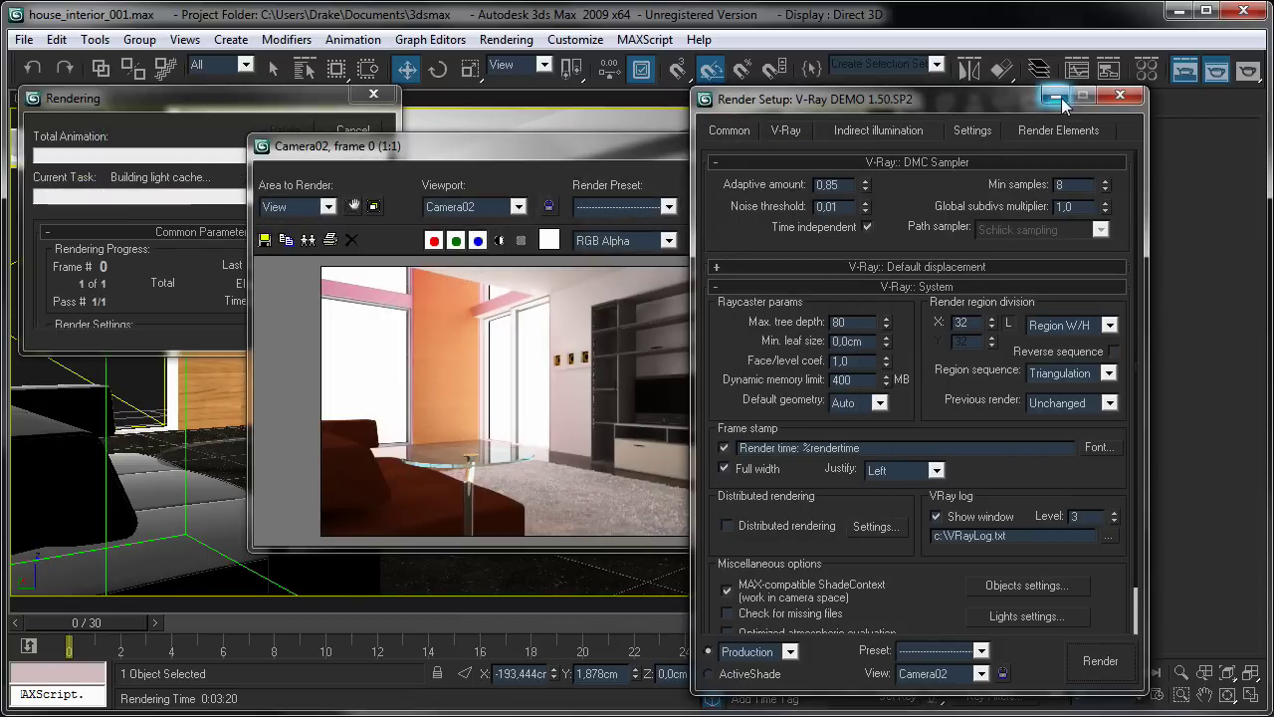
click(527, 376)
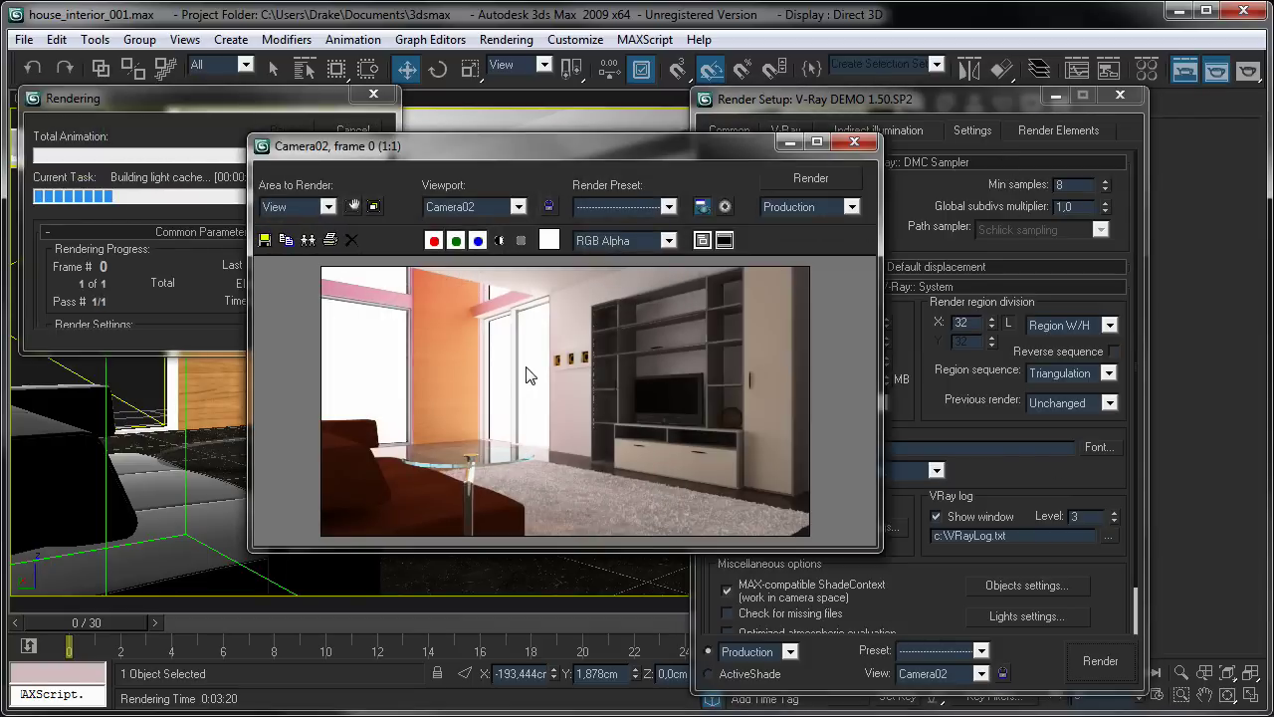